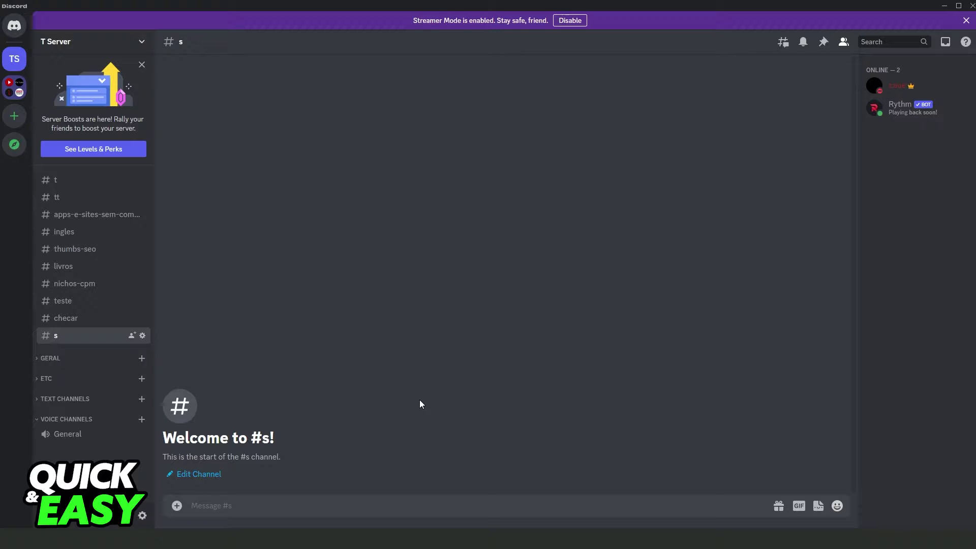
- Reach the Keybinds page of Discord's User Settings
left_click(141, 517)
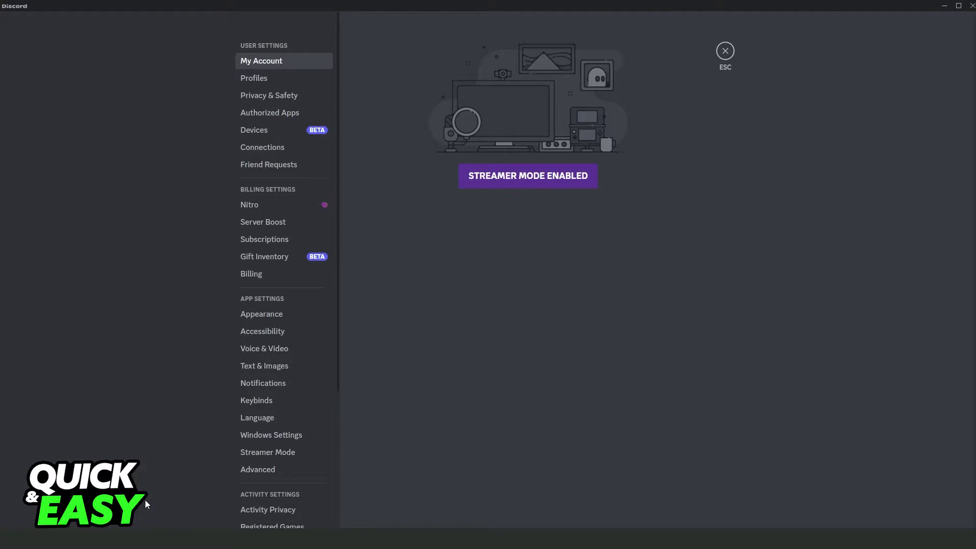
scroll(252, 438, "down", 2)
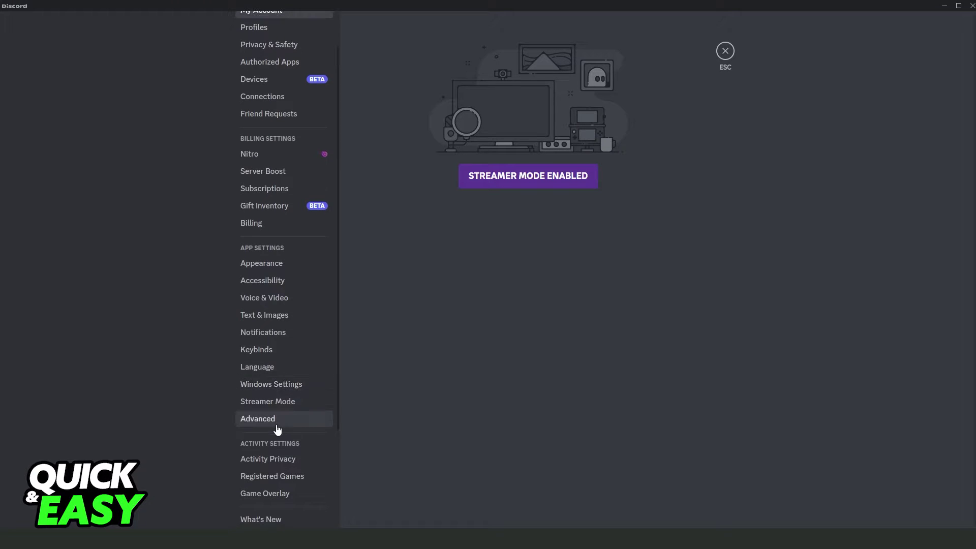
left_click(259, 350)
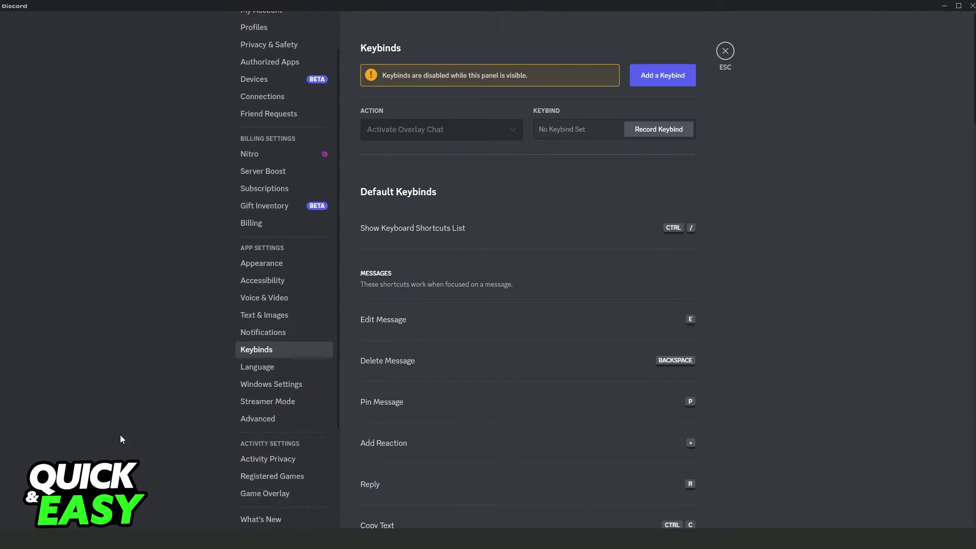
scroll(561, 329, "down", 4)
scroll(561, 328, "down", 6)
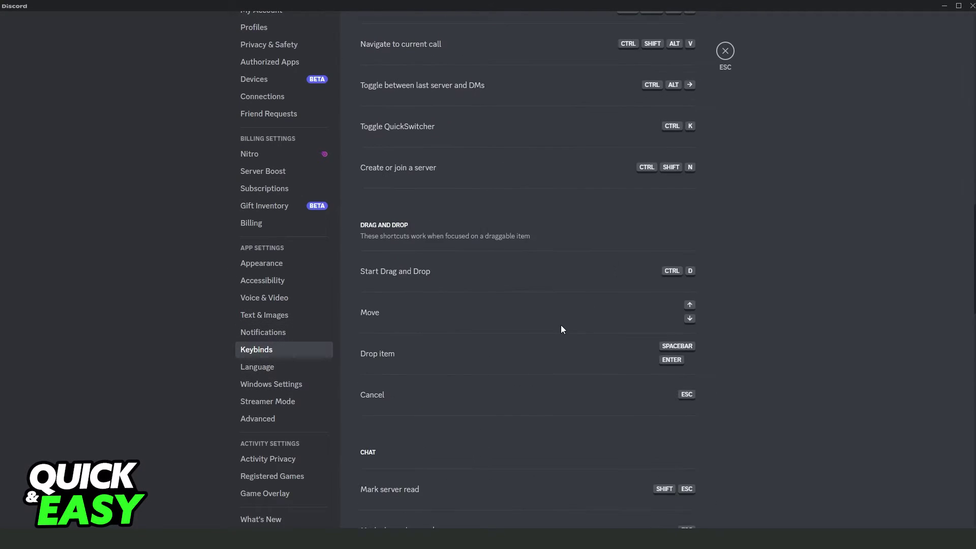
scroll(563, 330, "up", 10)
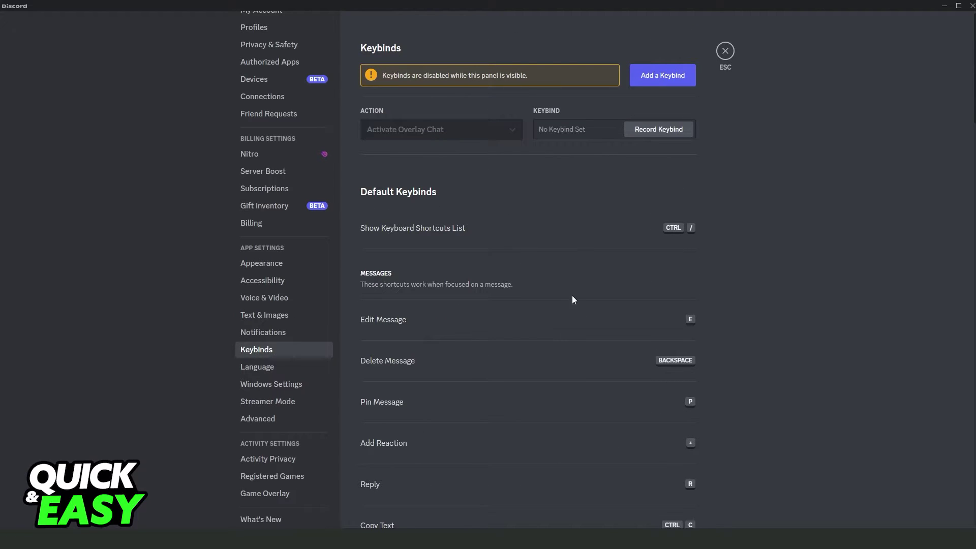
- Add a Toggle Mute keybind and record NUMPAD - as its shortcut
left_click(663, 79)
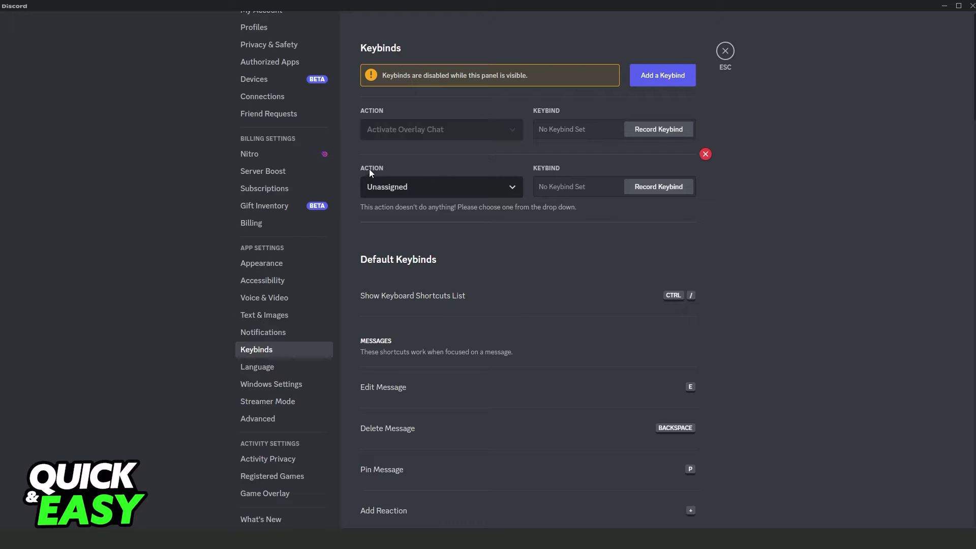
left_click(378, 187)
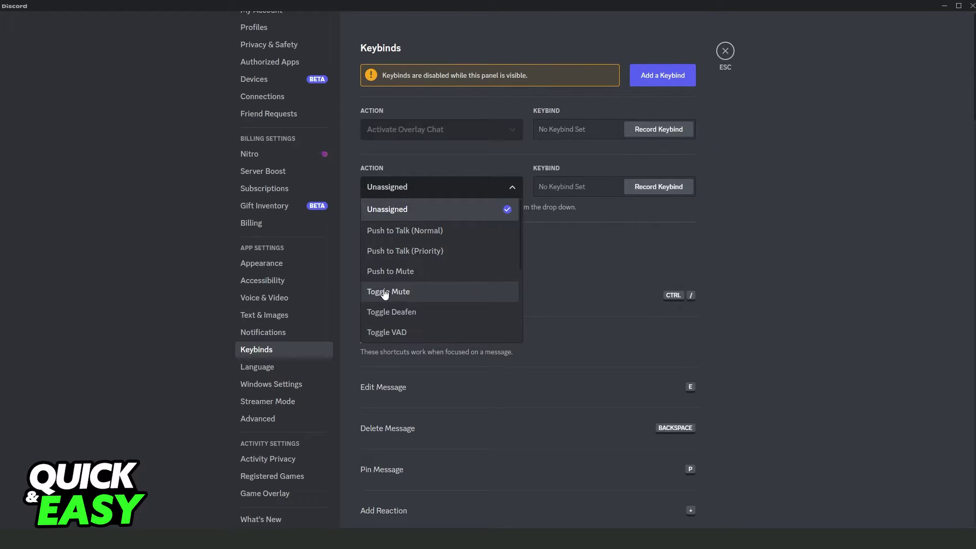
scroll(398, 294, "down", 2)
scroll(397, 293, "up", 2)
scroll(397, 293, "down", 5)
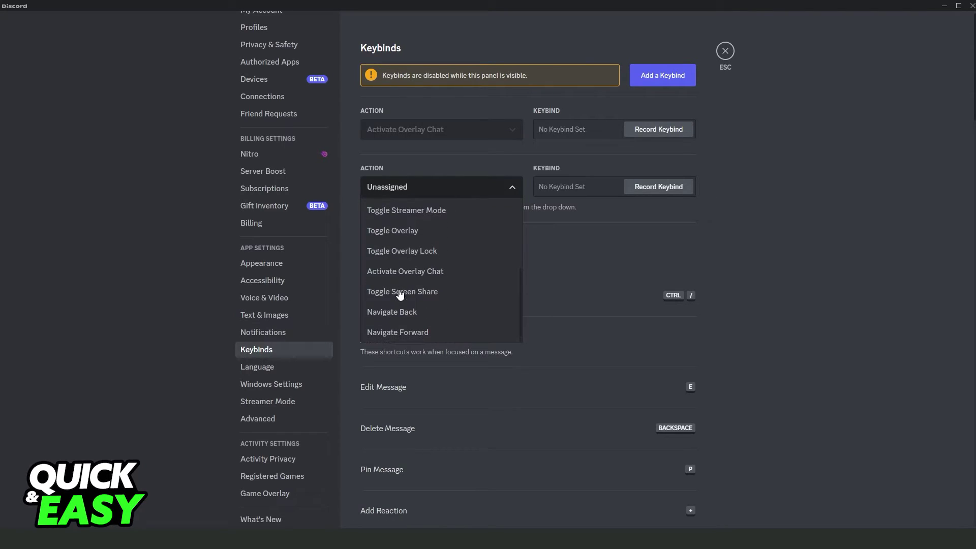
scroll(394, 291, "up", 5)
left_click(395, 292)
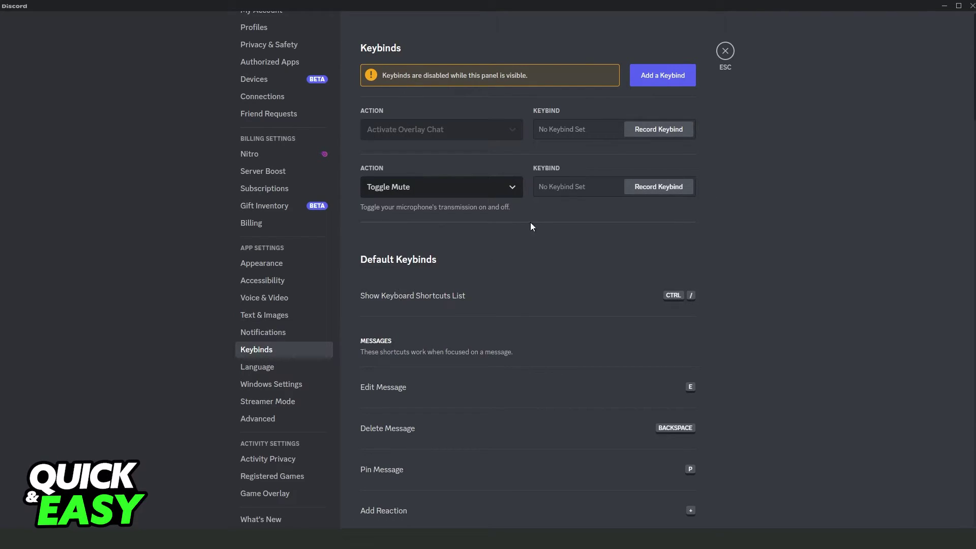
left_click(564, 188)
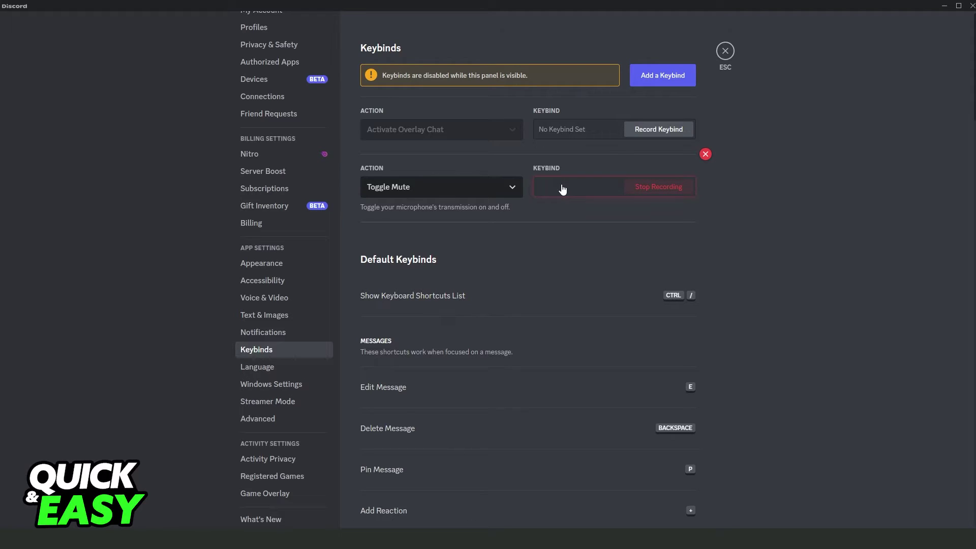
key("KP_Subtract")
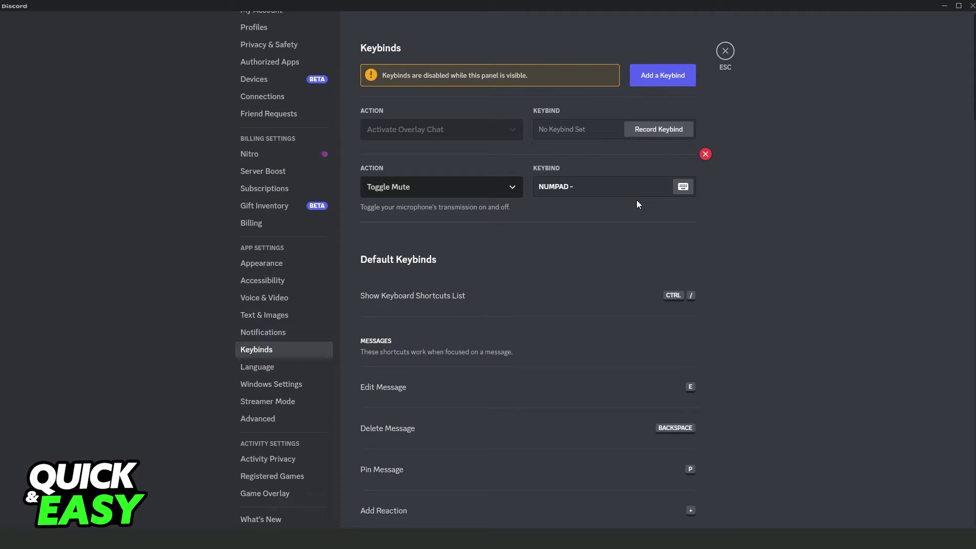
- Return to #s, test the keybind by typing dashes, then clear the message box
left_click(726, 51)
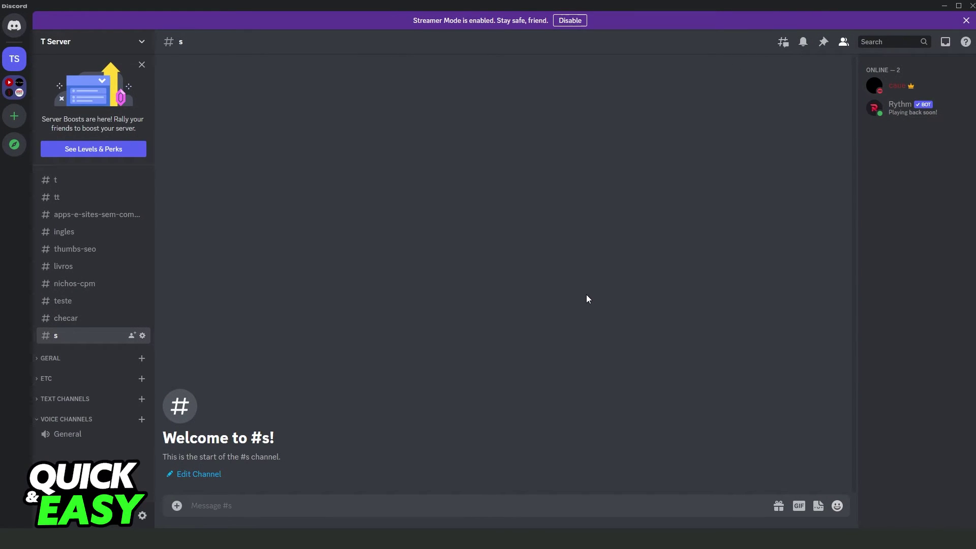
type("l")
type("-----")
type("---------------------")
key("ctrl+a")
key("BackSpace")
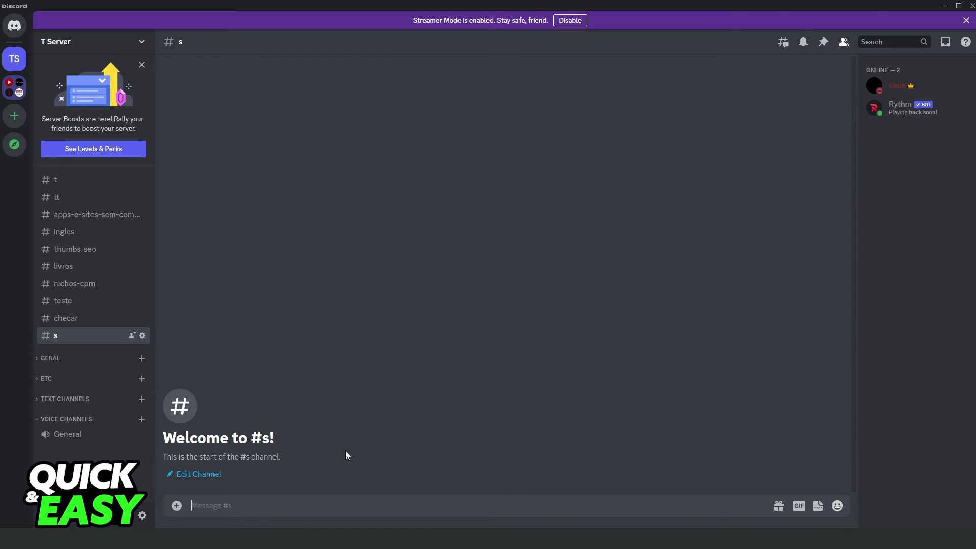